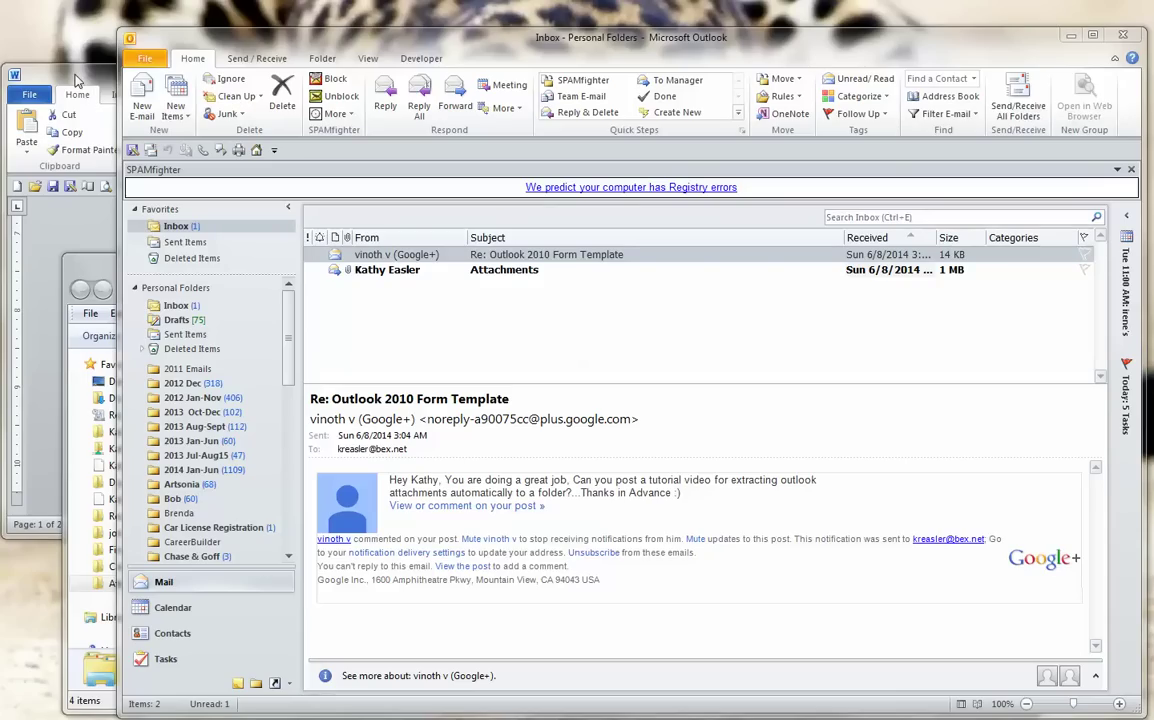
Copy the SaveAttachments code, Public Sub SaveAttachments() through End Sub, from the Word document.
{"action": "left_click", "coordinate": [70, 74]}
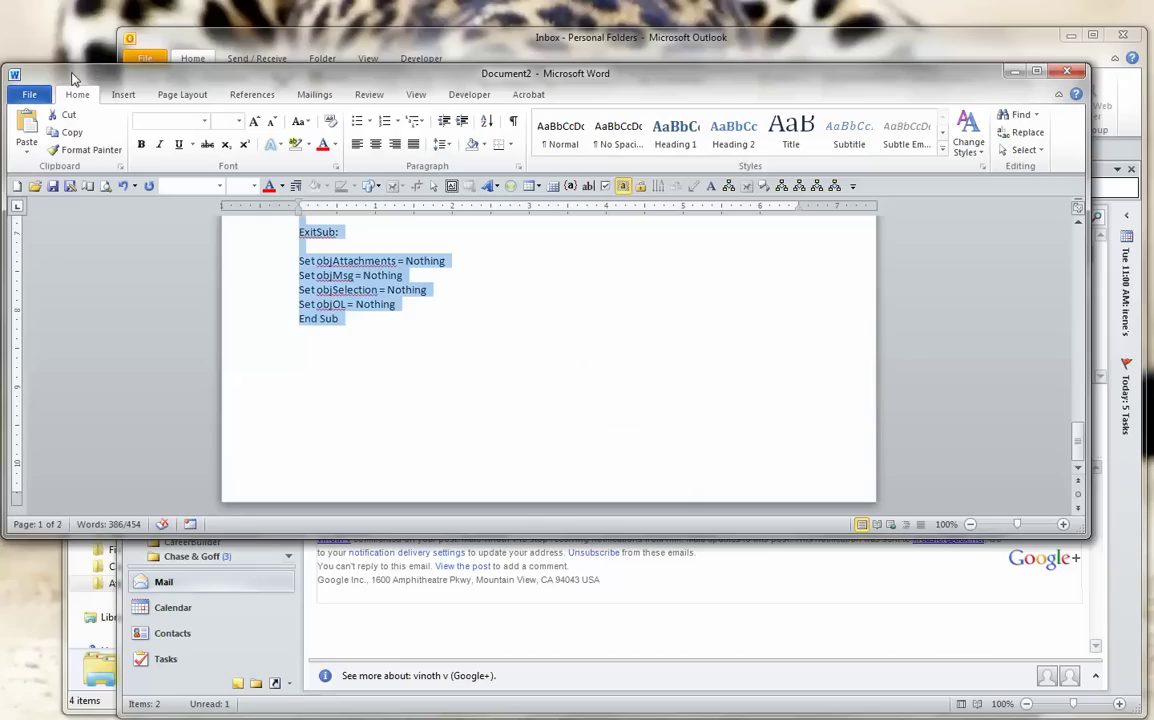
{"action": "scroll", "coordinate": [530, 352], "scroll_direction": "up", "scroll_amount": 15}
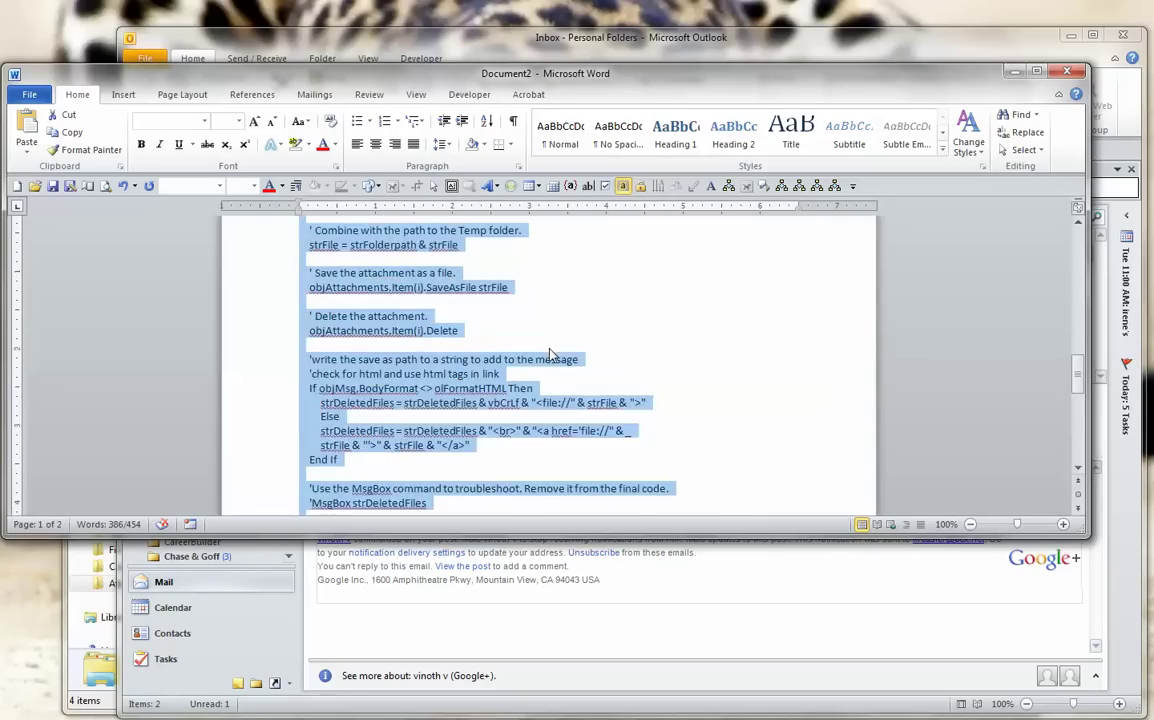
{"action": "scroll", "coordinate": [549, 342], "scroll_direction": "up", "scroll_amount": 10}
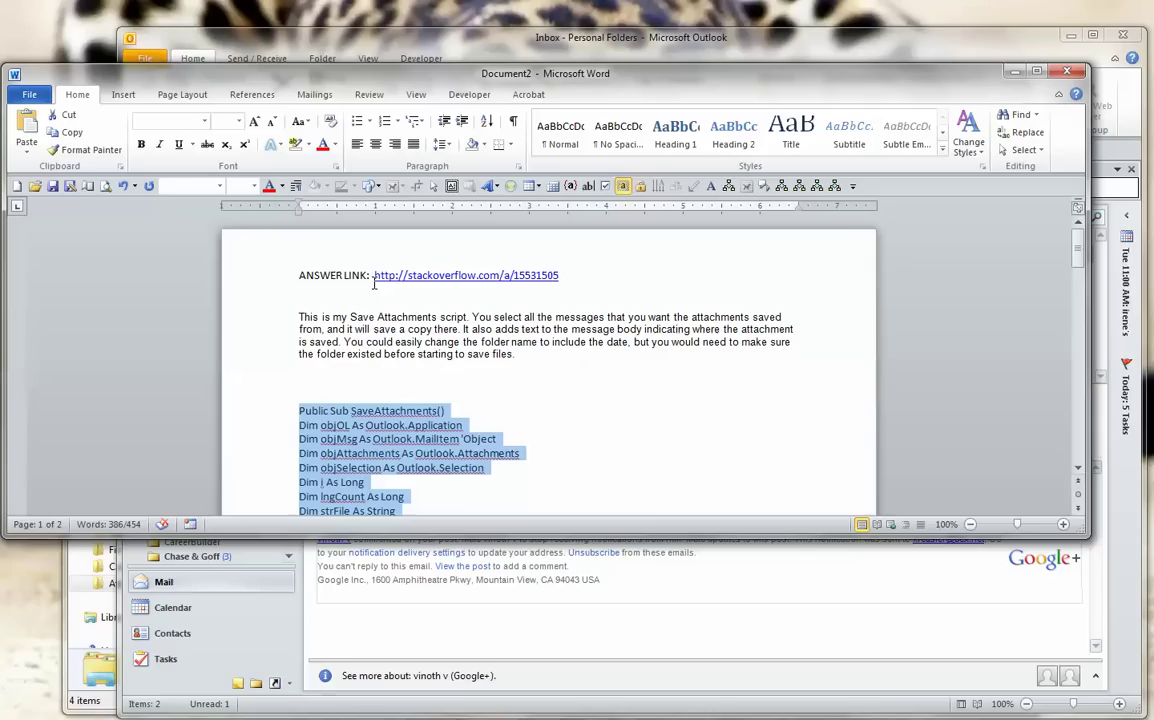
{"action": "left_click", "coordinate": [566, 275]}
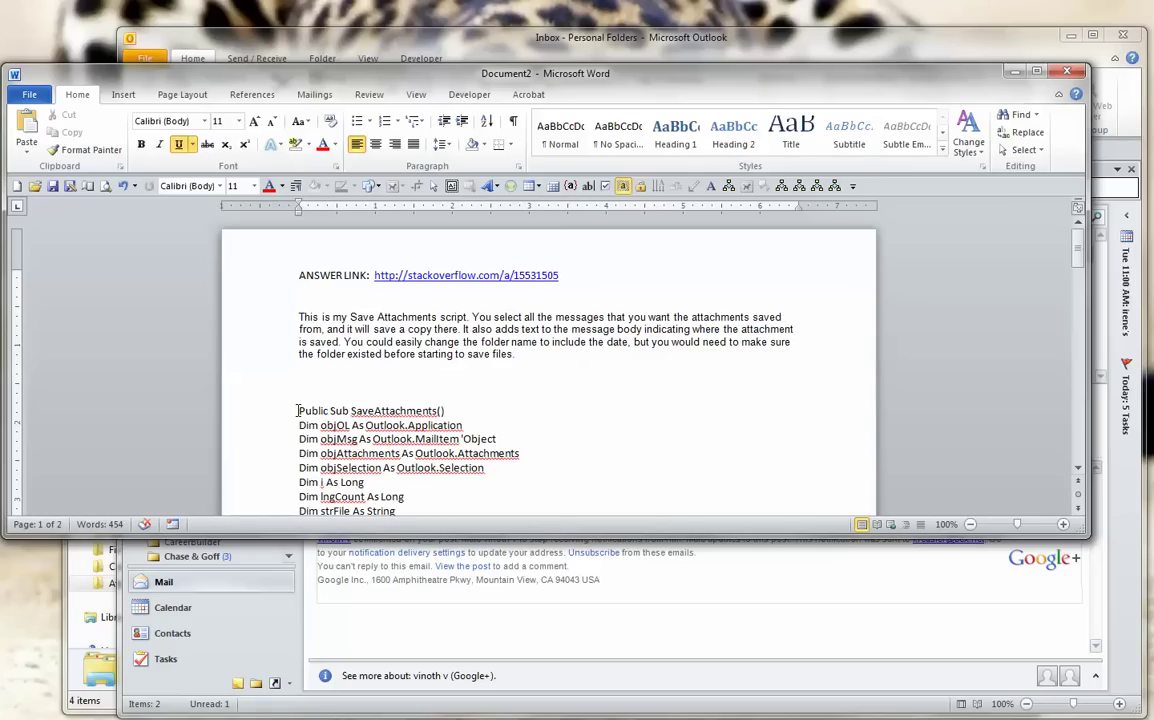
{"action": "left_click_drag", "start_coordinate": [297, 410], "coordinate": [346, 320]}
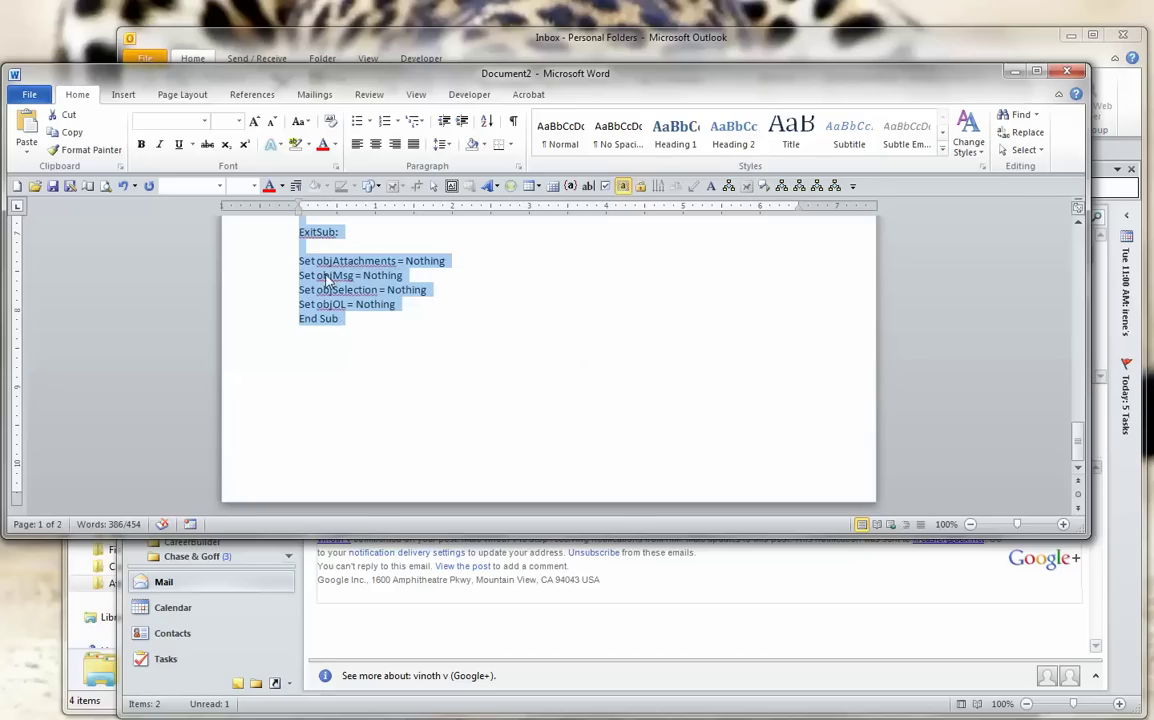
{"action": "left_click", "coordinate": [65, 136]}
{"action": "left_click", "coordinate": [332, 632]}
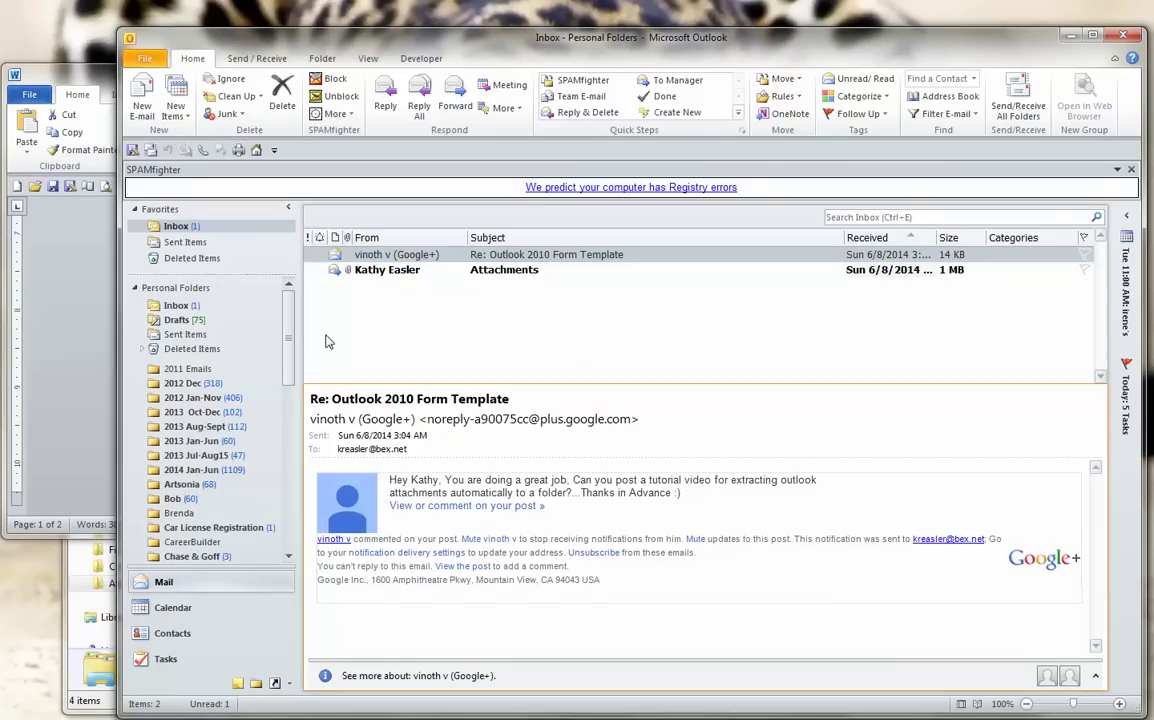
Open the Visual Basic editor from the Developer tab and insert a new module, Module7.
{"action": "left_click", "coordinate": [421, 60]}
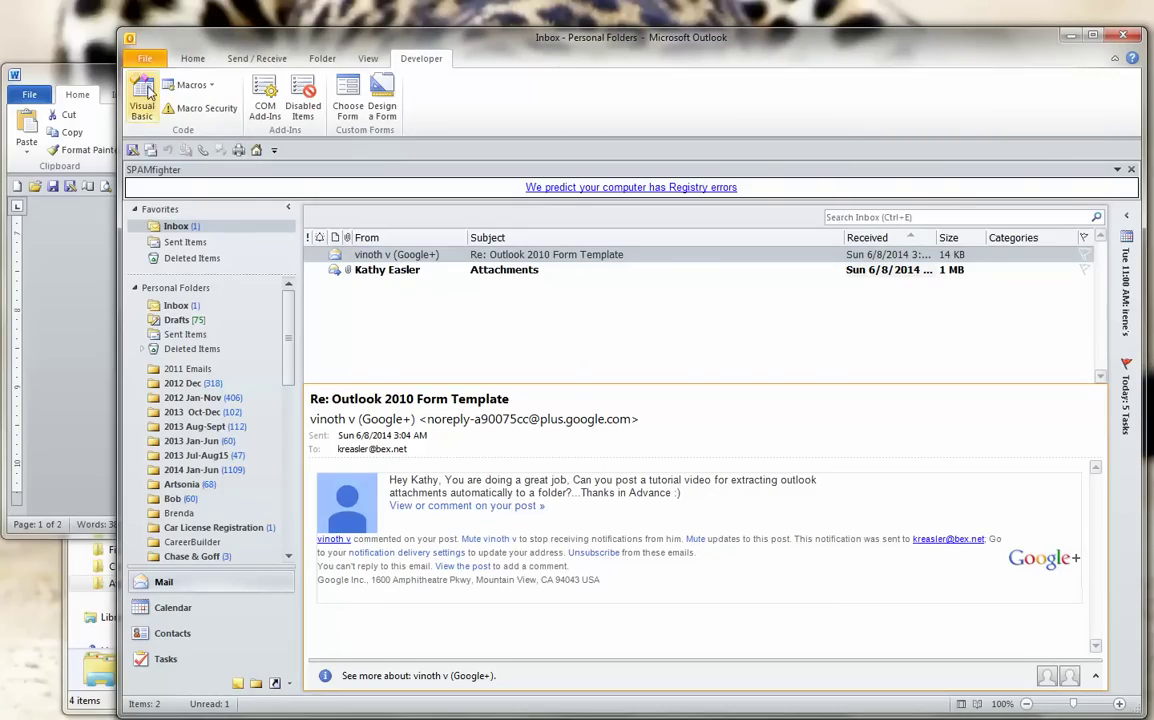
{"action": "left_click", "coordinate": [145, 96]}
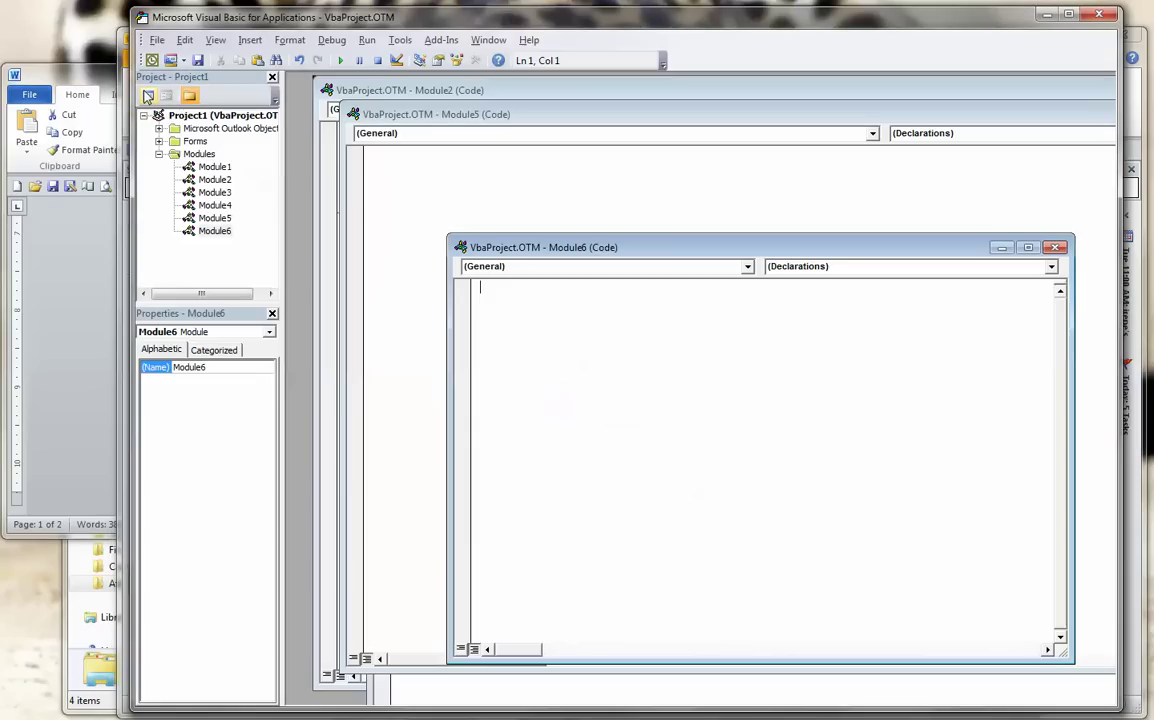
{"action": "left_click", "coordinate": [250, 41]}
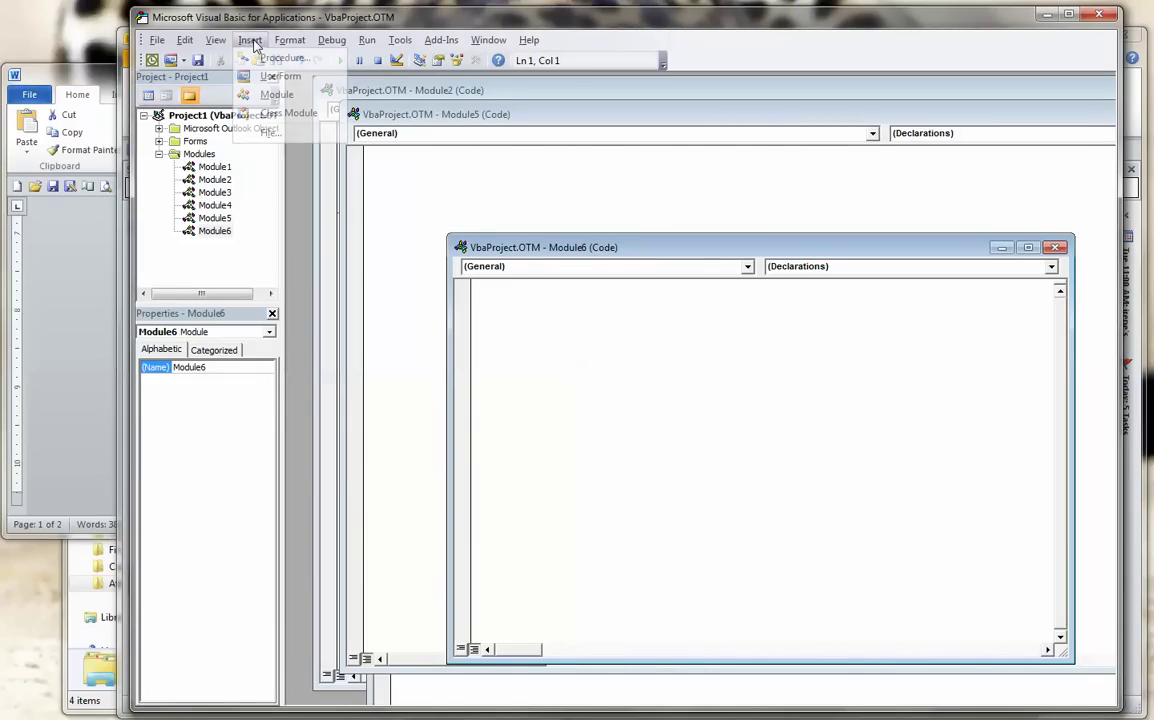
{"action": "left_click", "coordinate": [270, 95]}
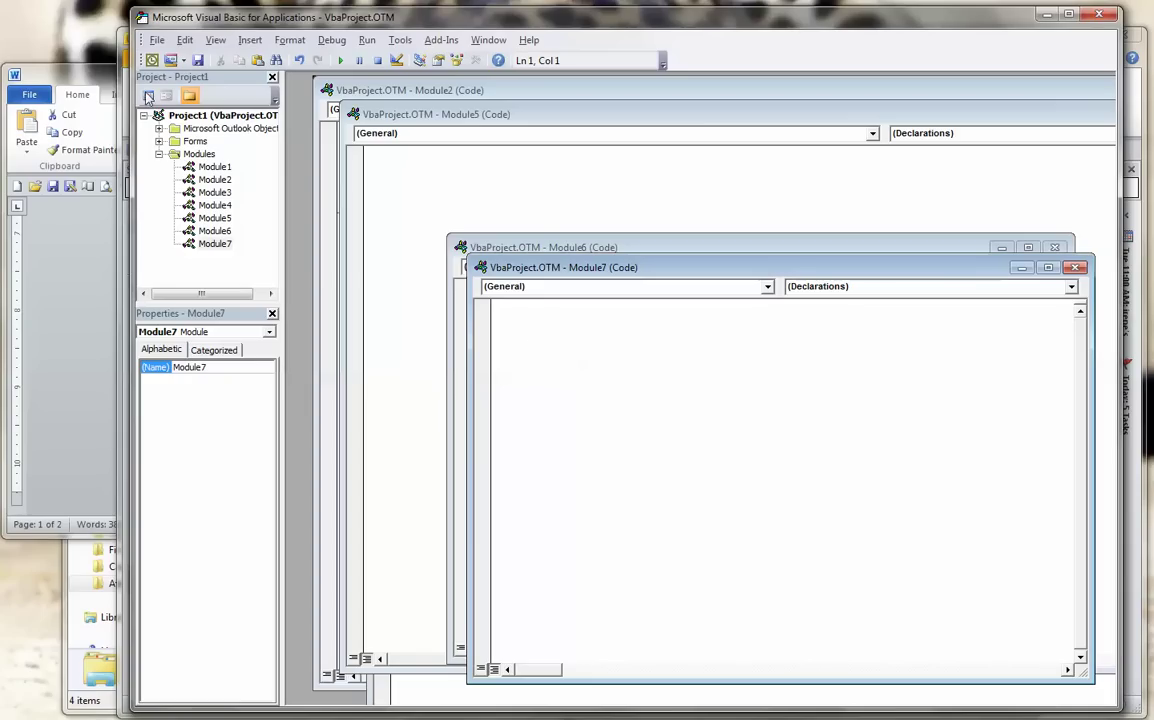
Paste the SaveAttachments macro into Module7 and close the VBA editor.
{"action": "left_click", "coordinate": [157, 40]}
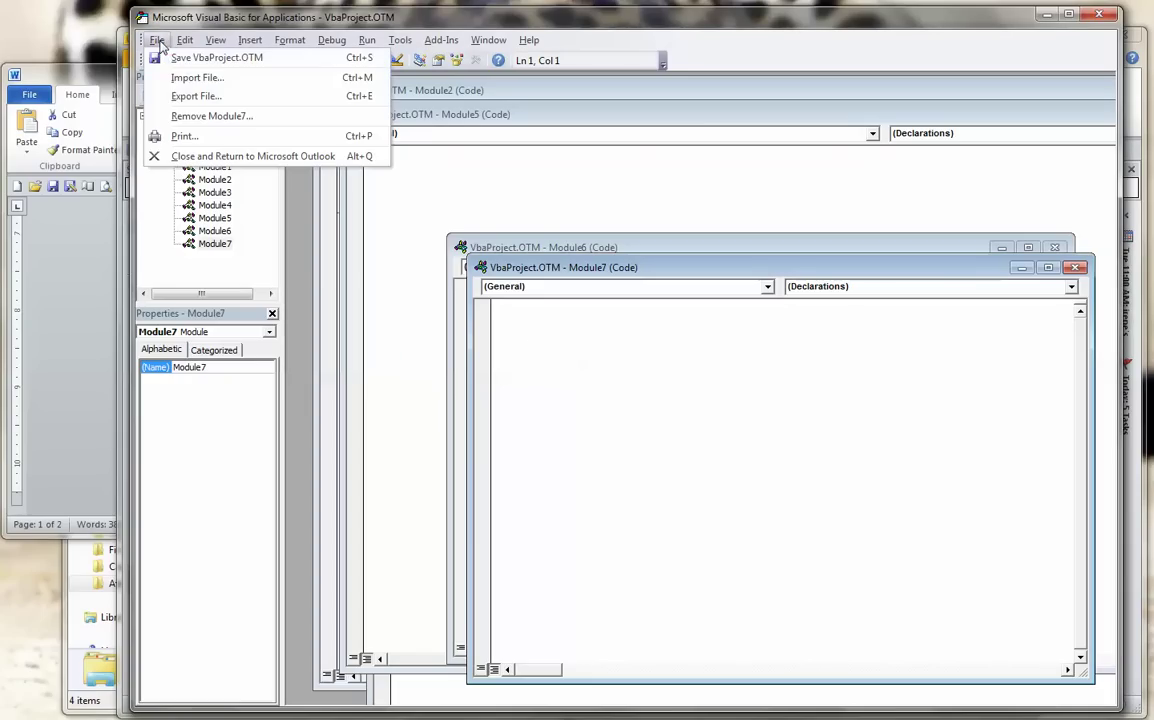
{"action": "left_click", "coordinate": [157, 41]}
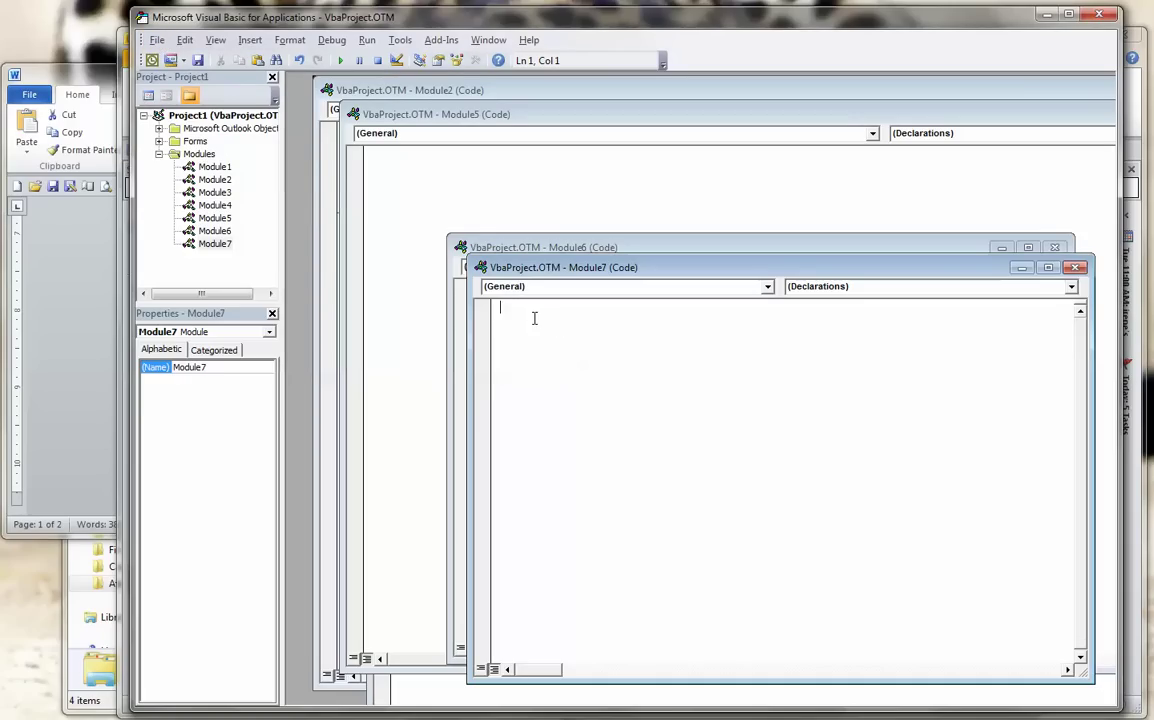
{"action": "key", "text": "ctrl+v"}
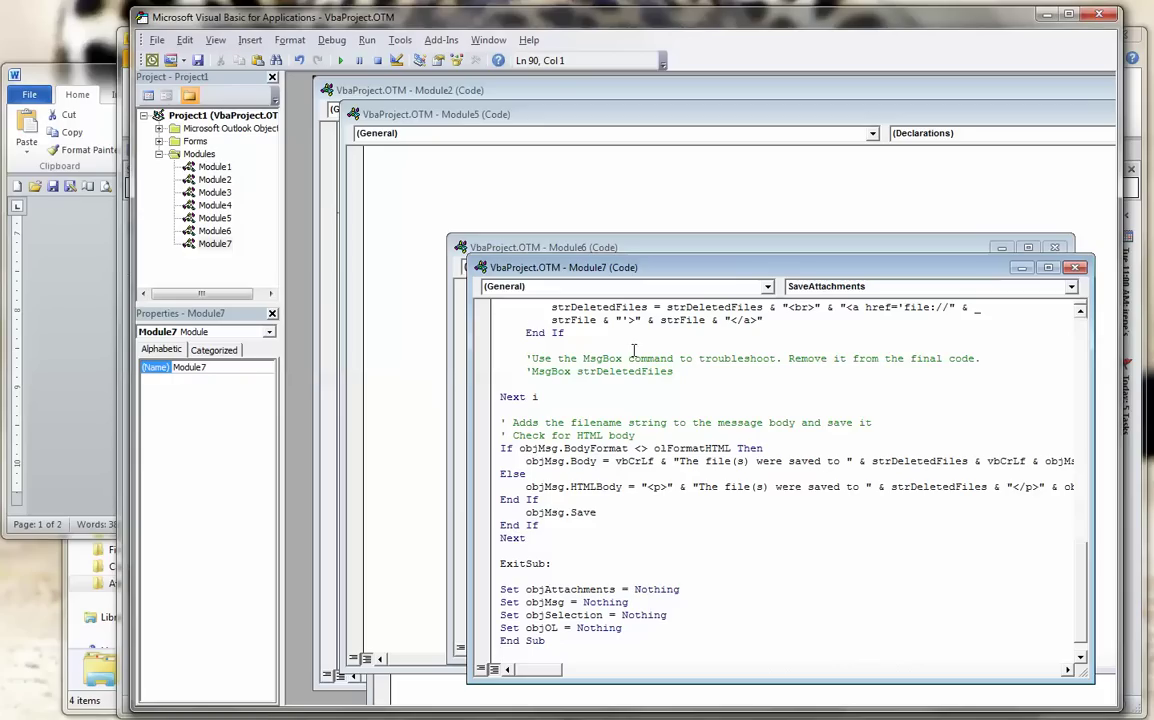
{"action": "scroll", "coordinate": [823, 424], "scroll_direction": "up", "scroll_amount": 20}
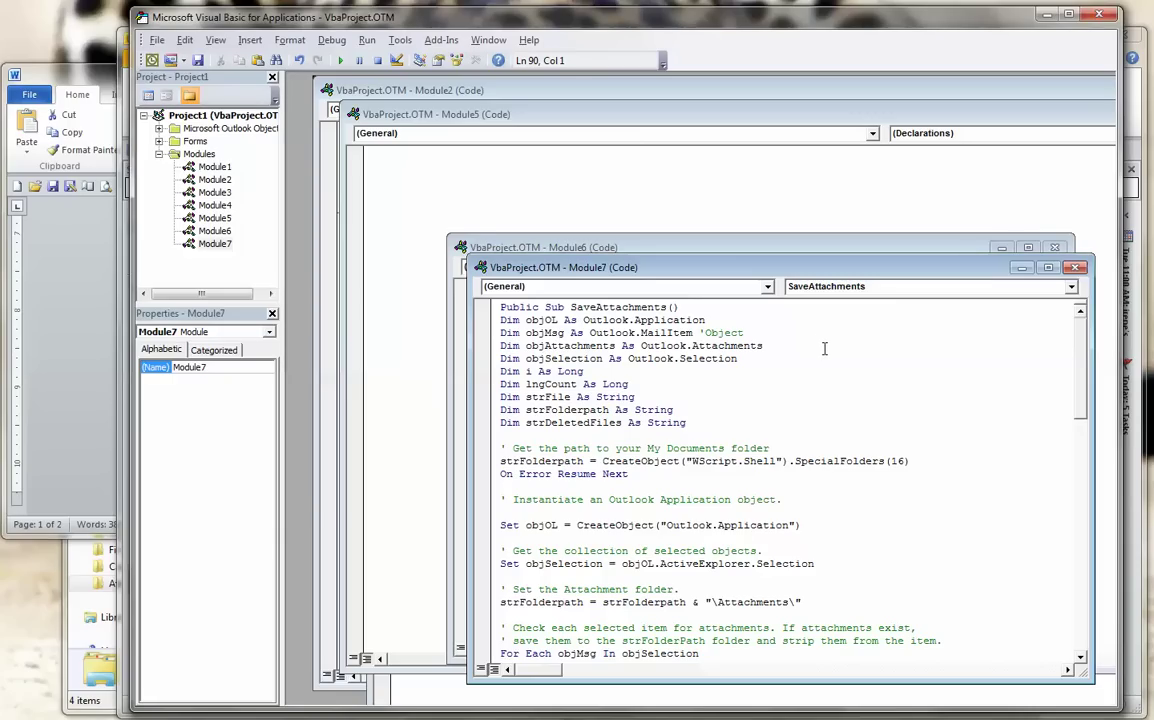
{"action": "left_click", "coordinate": [1103, 15]}
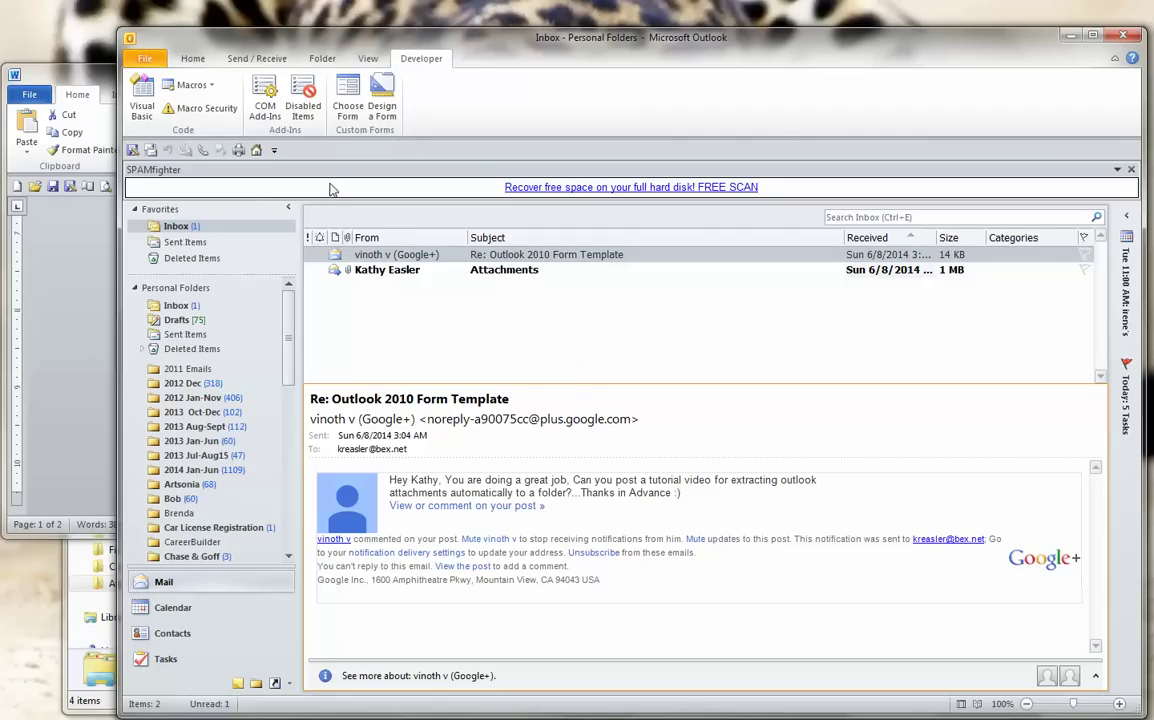
Choose Customize Quick Access Toolbar from the toolbar's right-click menu to open Outlook Options.
{"action": "right_click", "coordinate": [230, 149]}
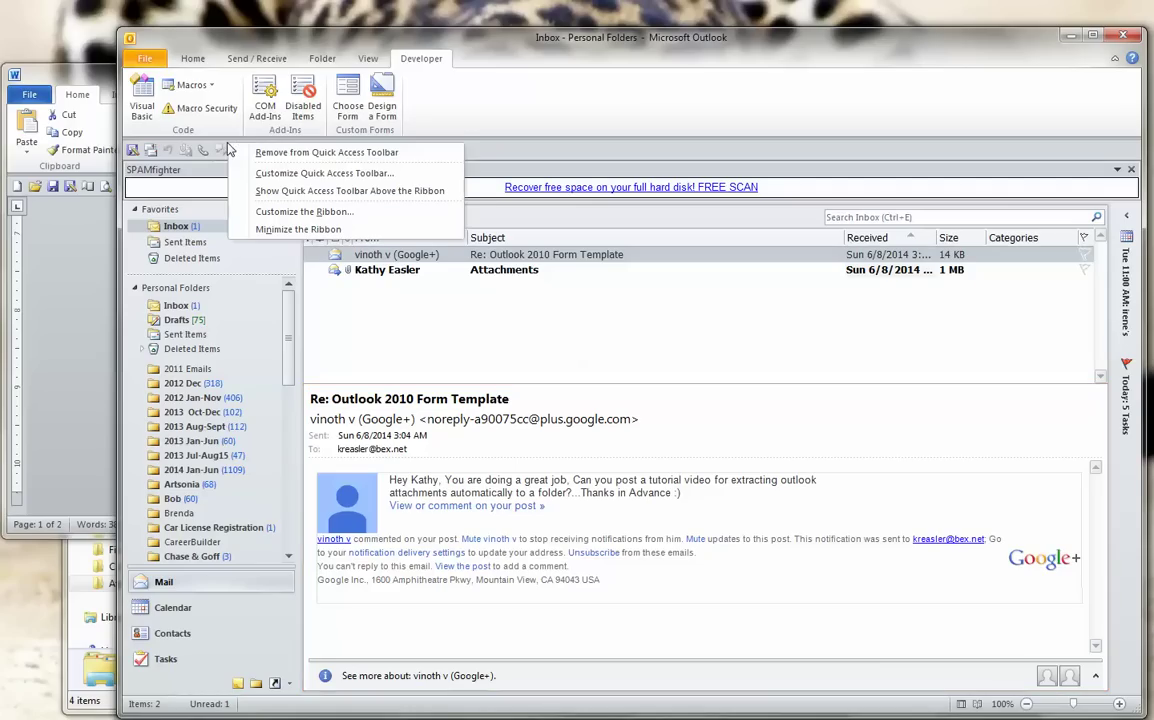
{"action": "left_click", "coordinate": [297, 176]}
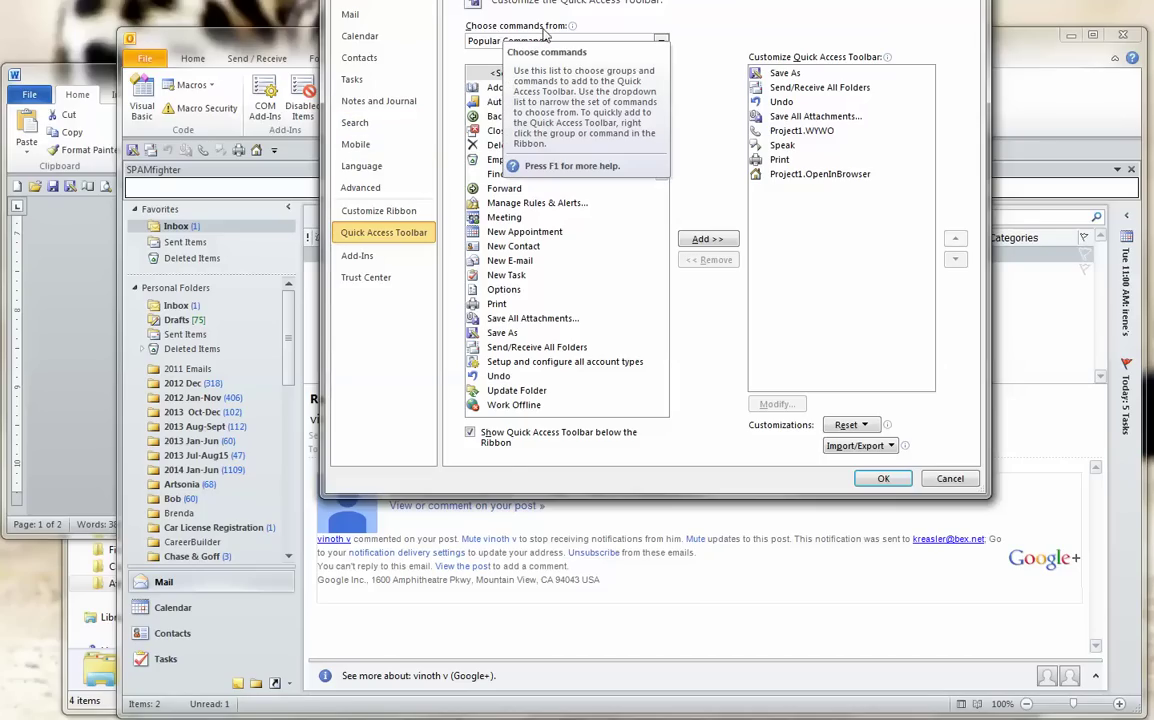
List Macros as commands and add Project1.SaveAttachments to the Quick Access Toolbar list.
{"action": "left_click", "coordinate": [661, 42]}
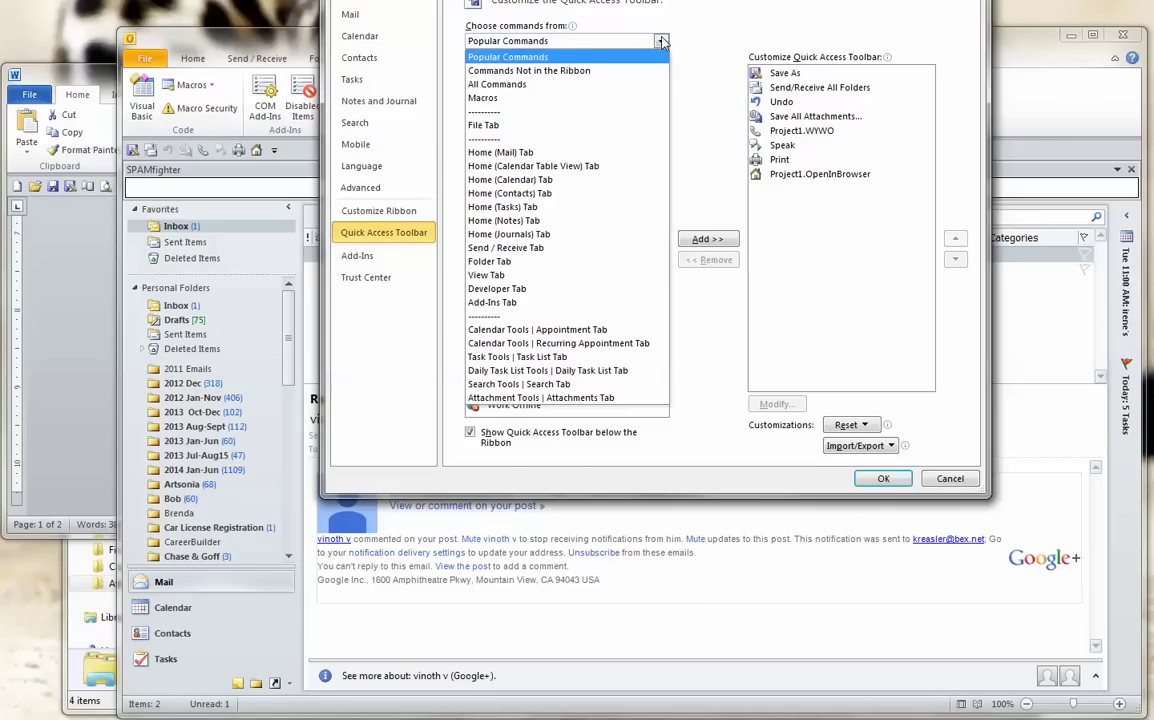
{"action": "left_click", "coordinate": [486, 100]}
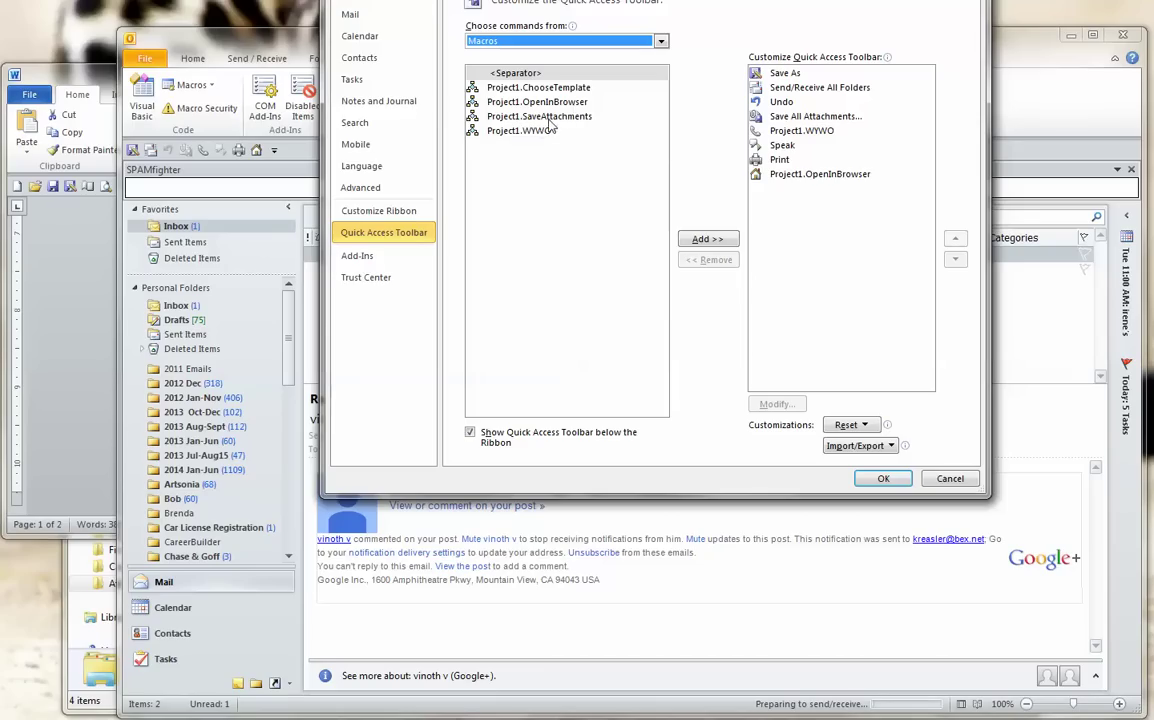
{"action": "left_click", "coordinate": [535, 117]}
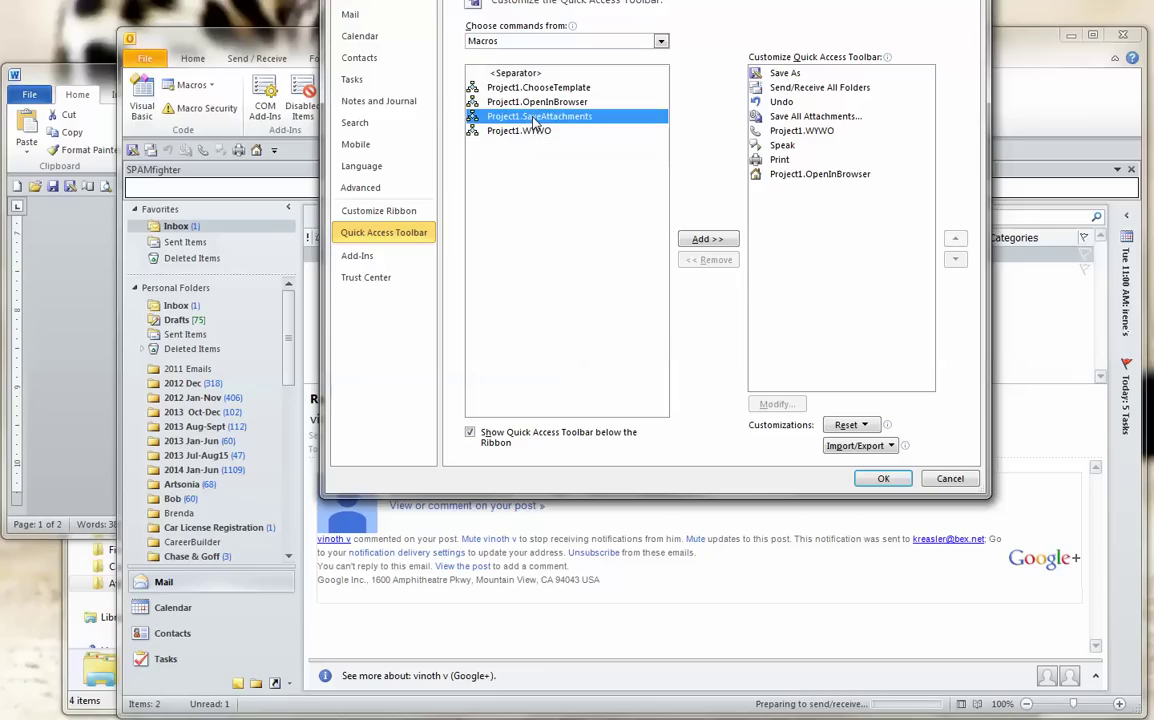
{"action": "left_click", "coordinate": [716, 243]}
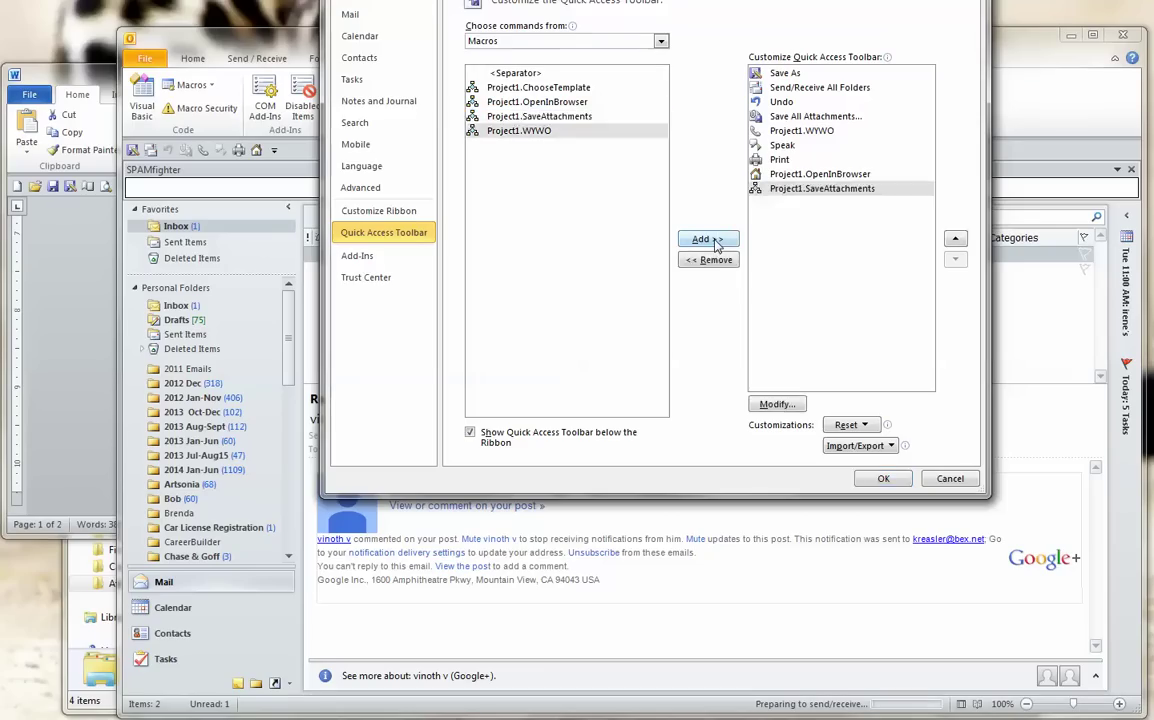
{"action": "left_click", "coordinate": [845, 190]}
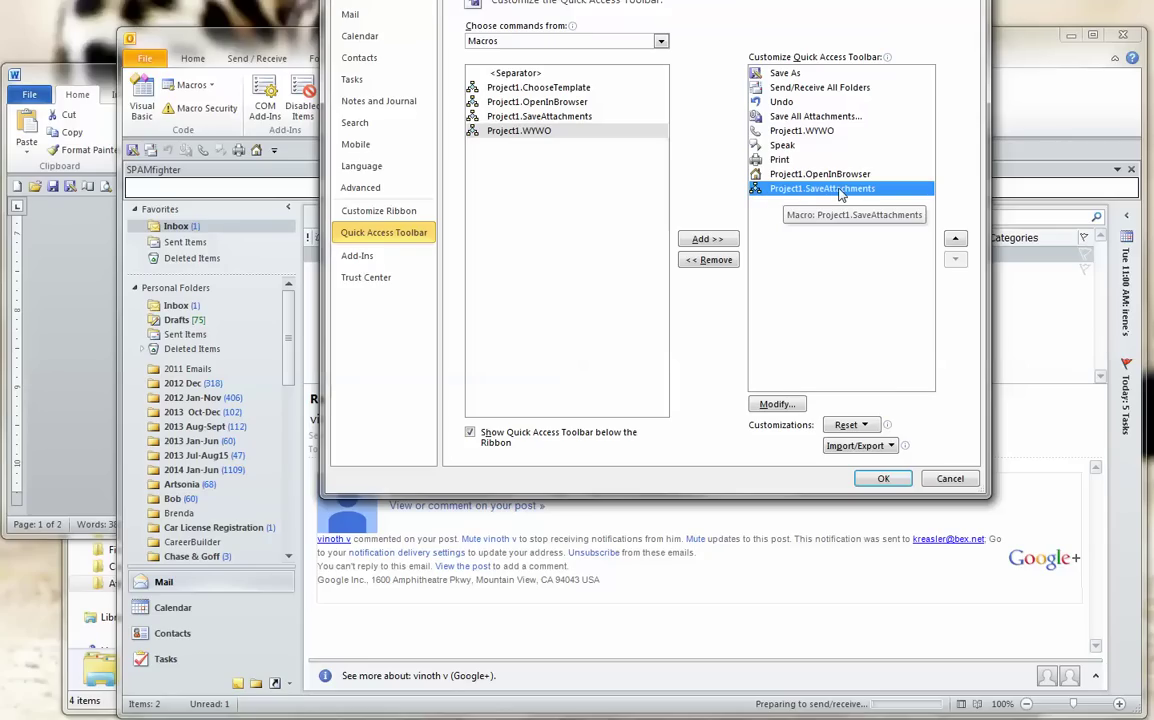
{"action": "left_click", "coordinate": [776, 404]}
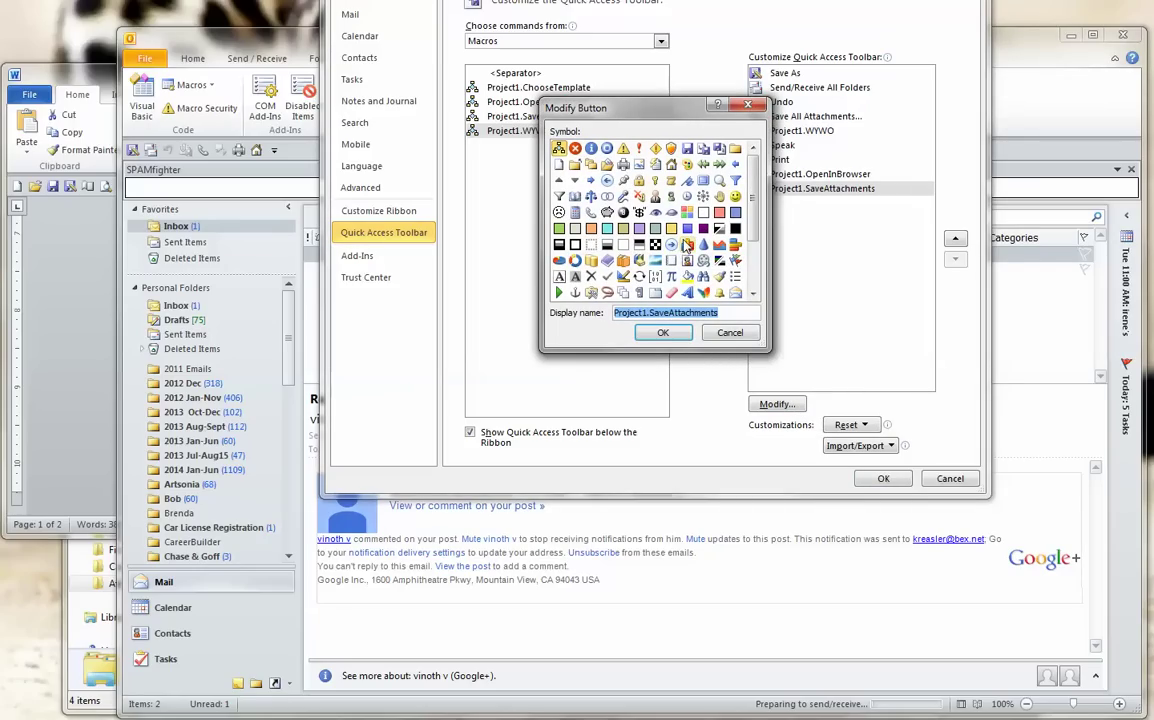
Give the SaveAttachments button the folder symbol and confirm Outlook Options with OK.
{"action": "left_click", "coordinate": [736, 149]}
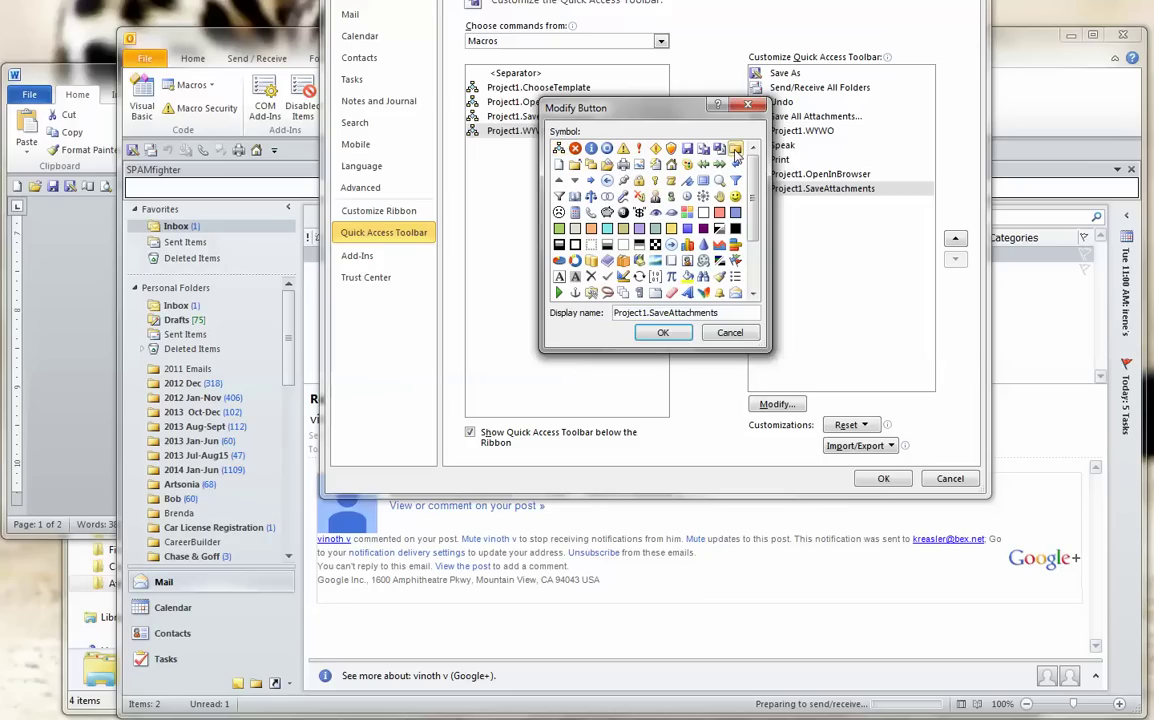
{"action": "left_click", "coordinate": [664, 333]}
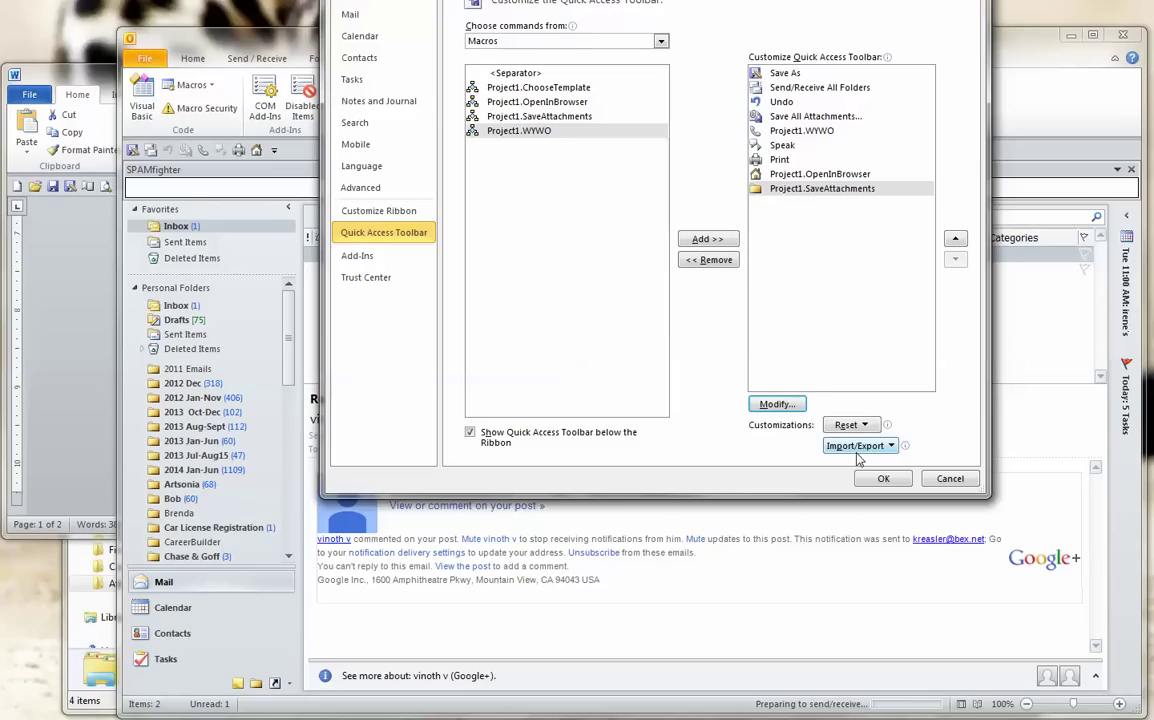
{"action": "left_click", "coordinate": [884, 479]}
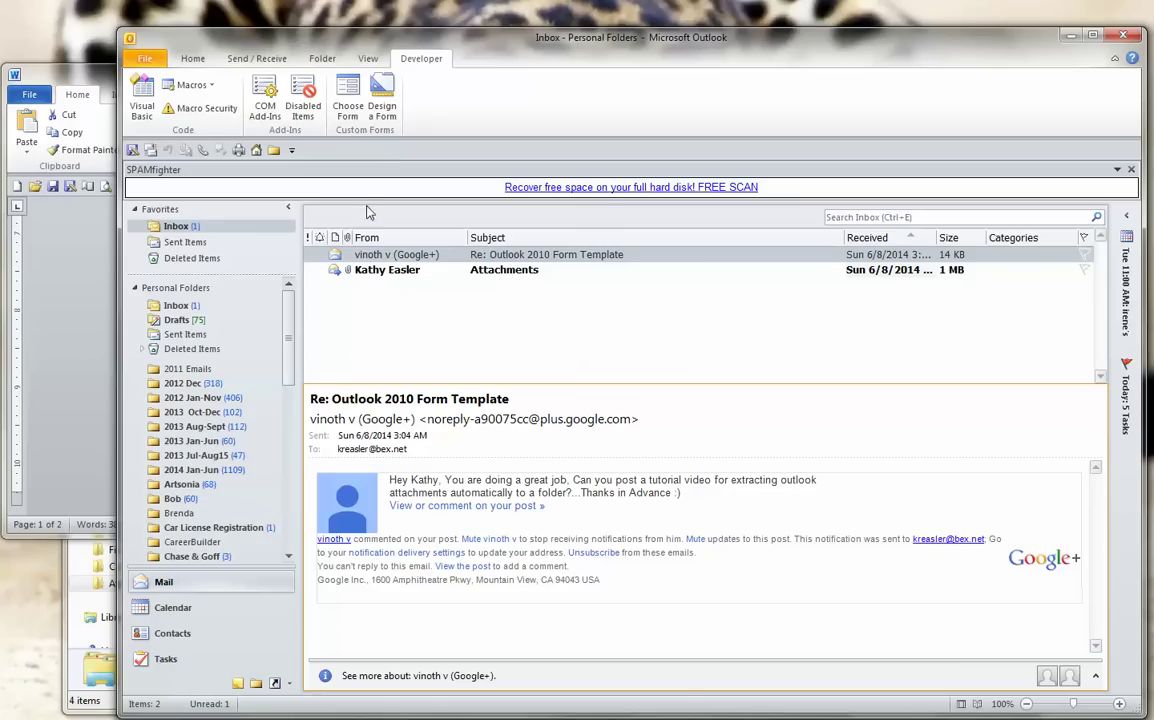
Select the Attachments email and run the SaveAttachments toolbar button on it.
{"action": "left_click", "coordinate": [383, 277]}
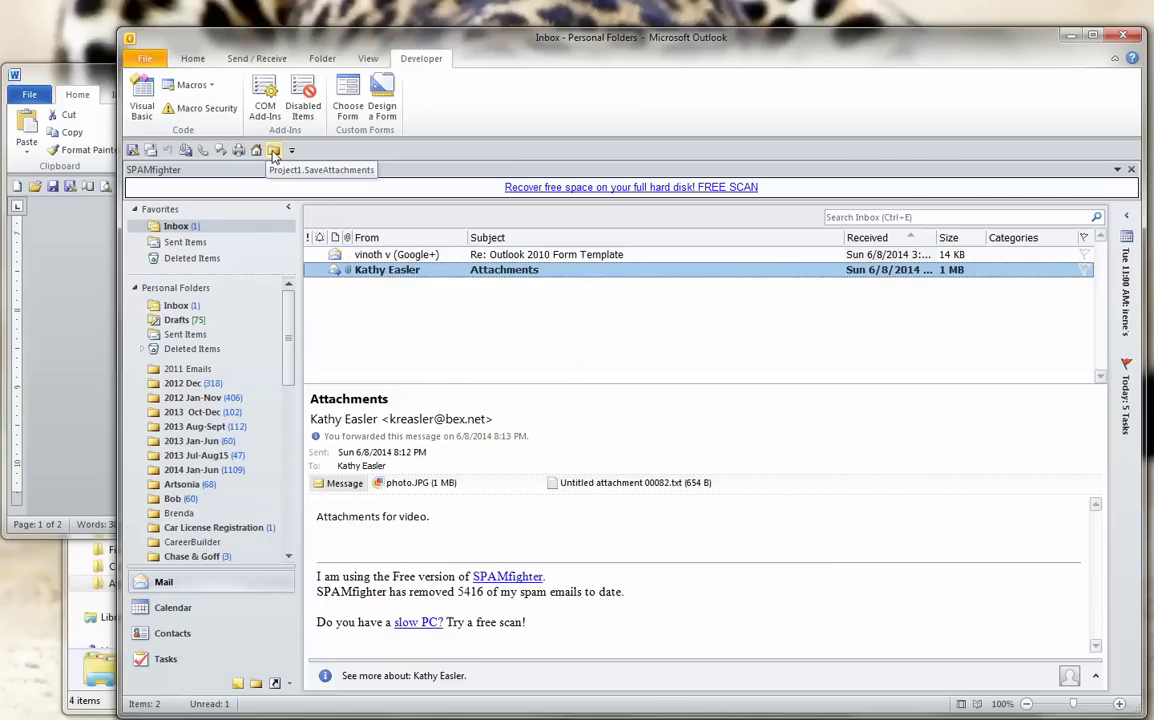
{"action": "left_click", "coordinate": [274, 153]}
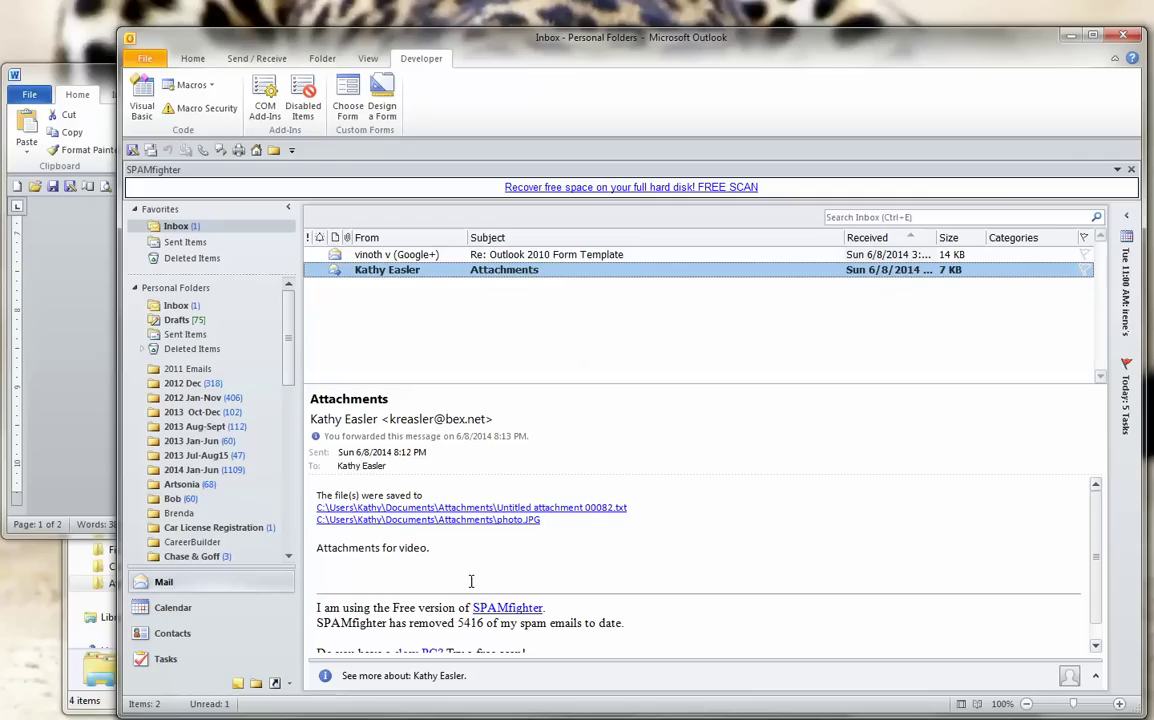
Open the Attachments message in a window listing links to photo.JPG and Untitled attachment 00082.txt.
{"action": "double_click", "coordinate": [384, 272]}
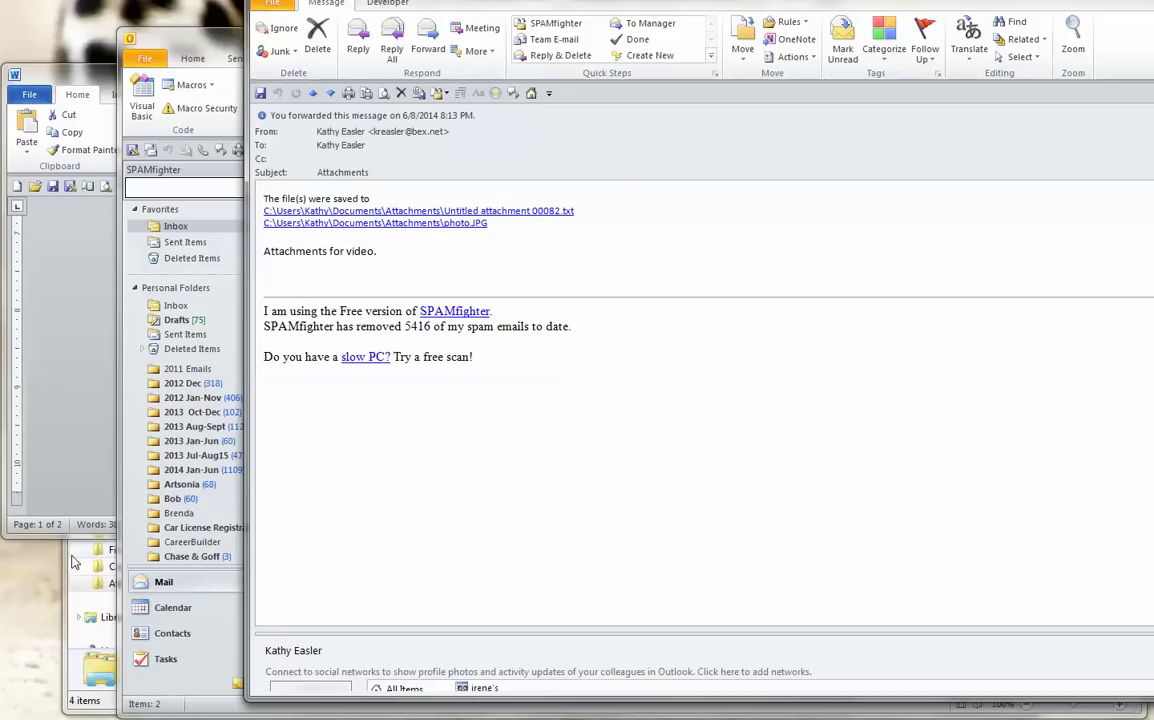
Show the Attachments folder in Windows Explorer, then close the opened message window.
{"action": "left_click", "coordinate": [75, 638]}
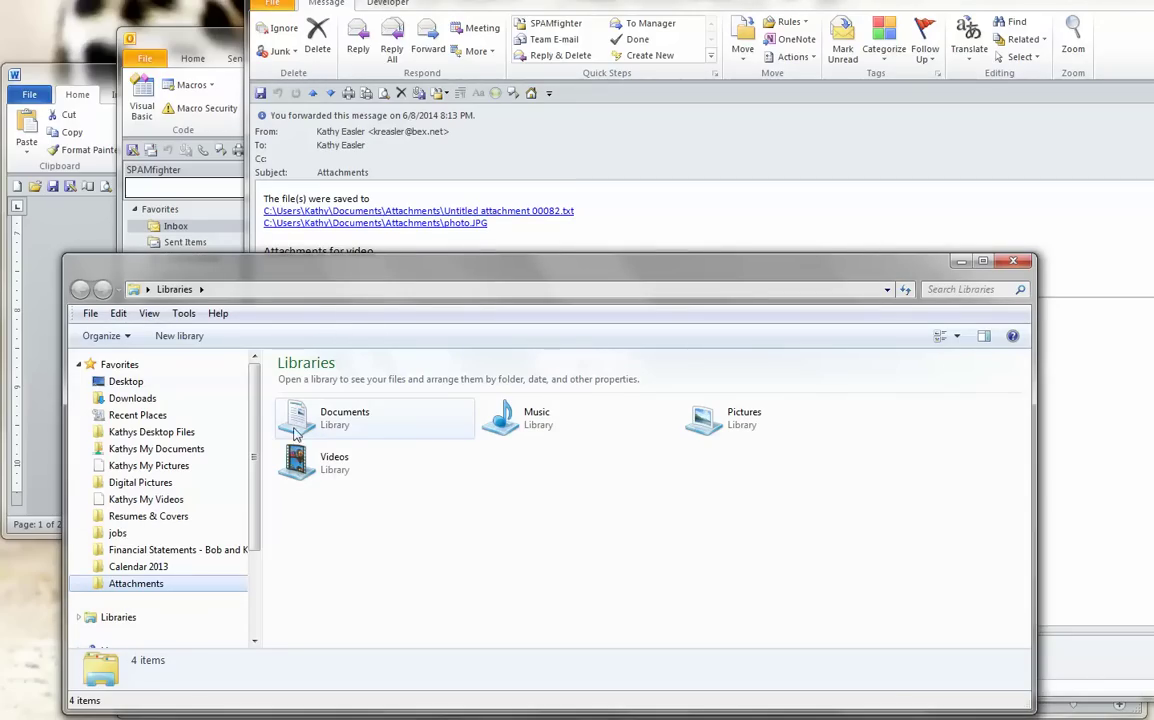
{"action": "left_click", "coordinate": [143, 592]}
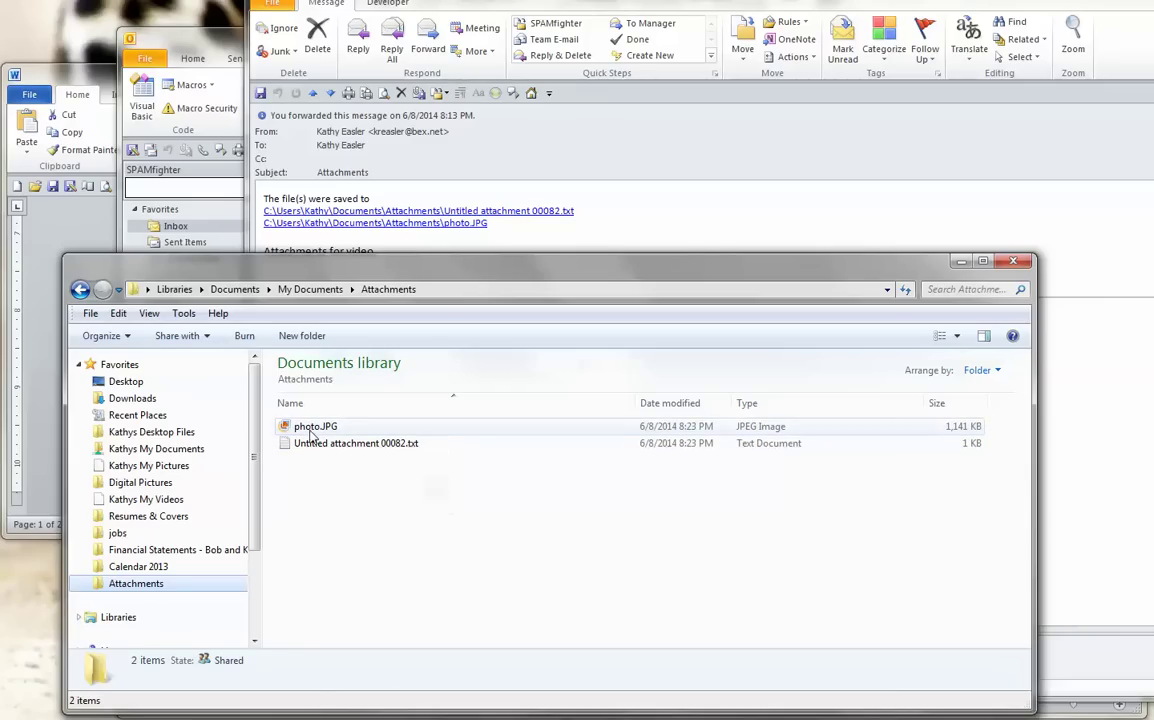
{"action": "left_click", "coordinate": [708, 146]}
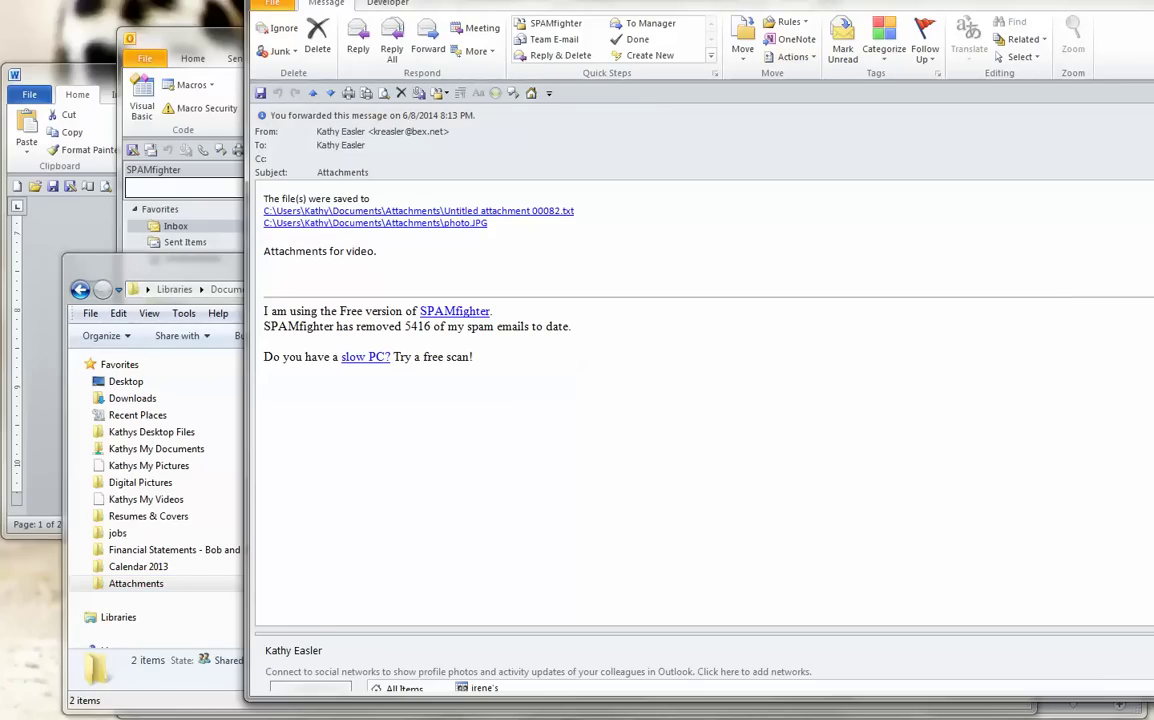
{"action": "left_click_drag", "start_coordinate": [678, 0], "coordinate": [528, 98]}
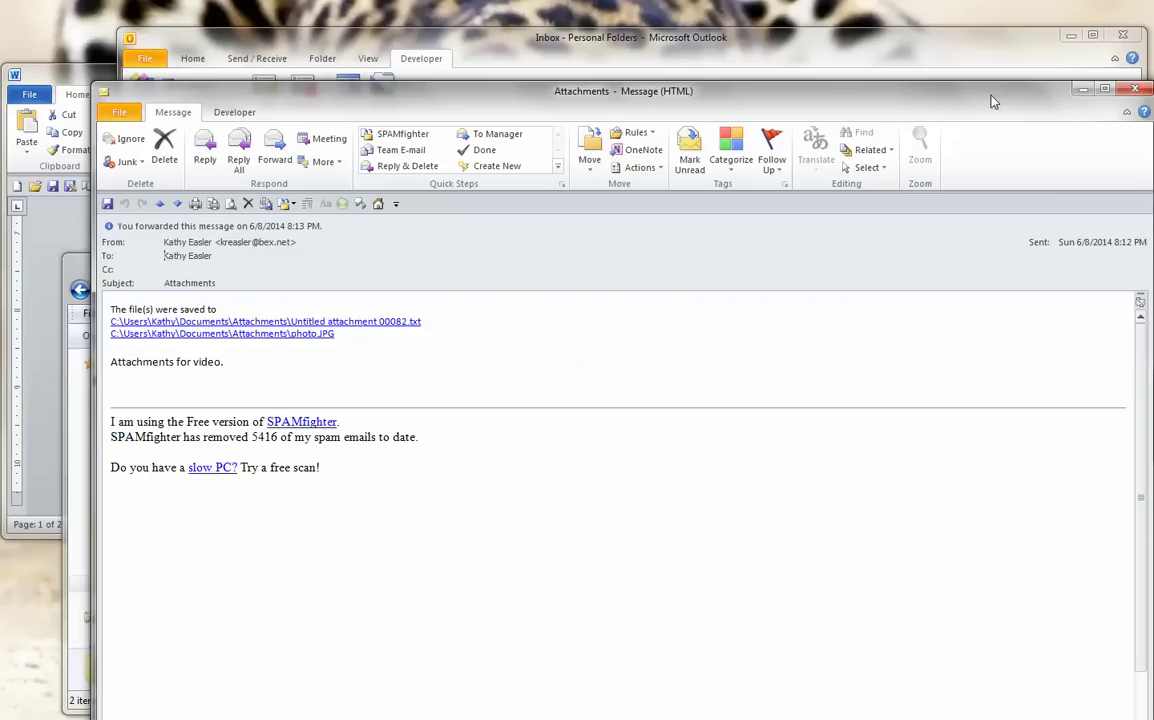
{"action": "left_click", "coordinate": [1136, 92]}
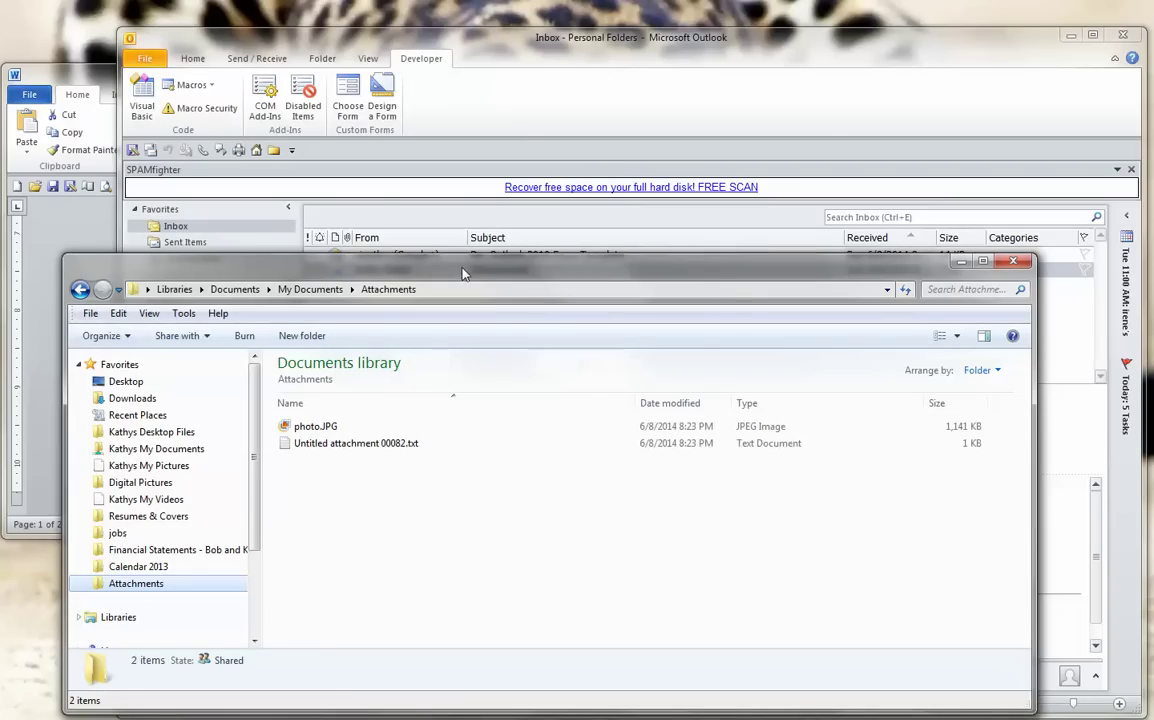